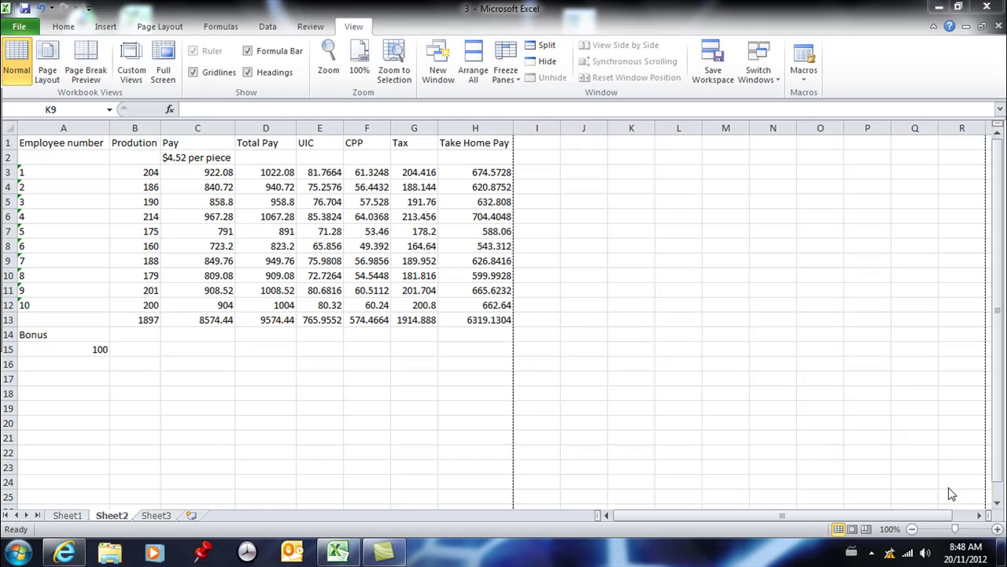
Switch the ribbon from the view options to the Home tab.
left_click(75, 28)
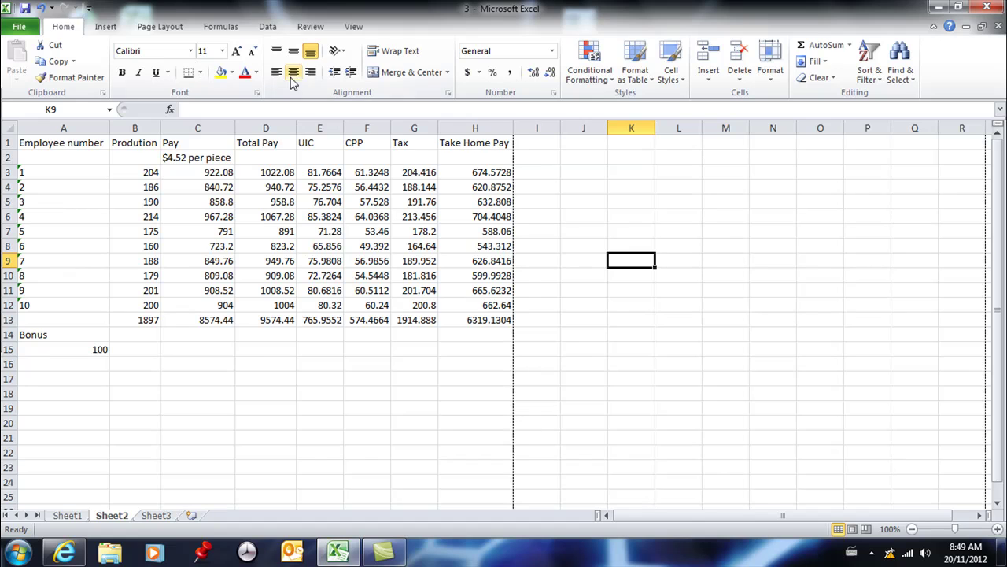
Center the headings in A1:H1, Employee number through Take Home Pay.
left_click_drag(69, 146, 501, 148)
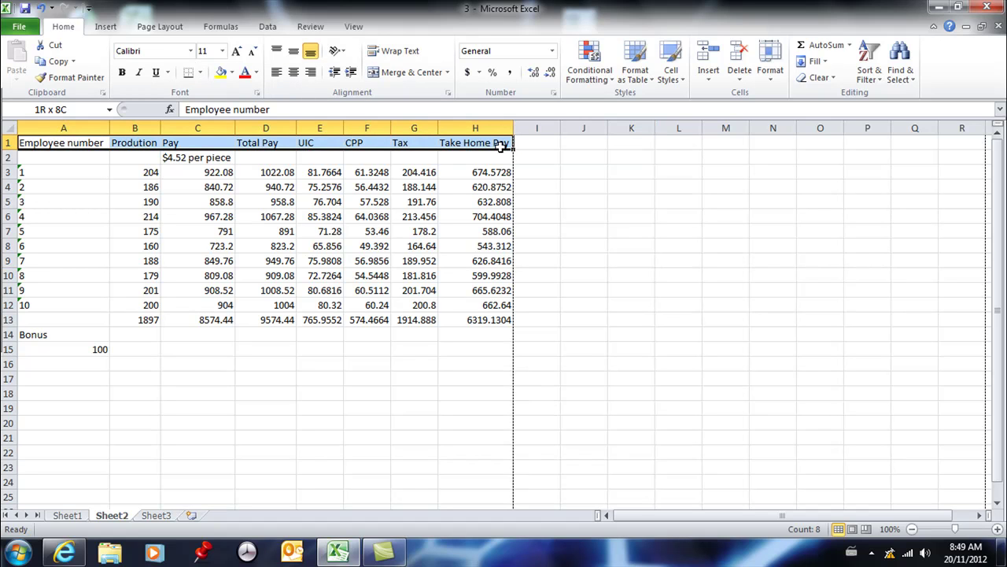
left_click(296, 73)
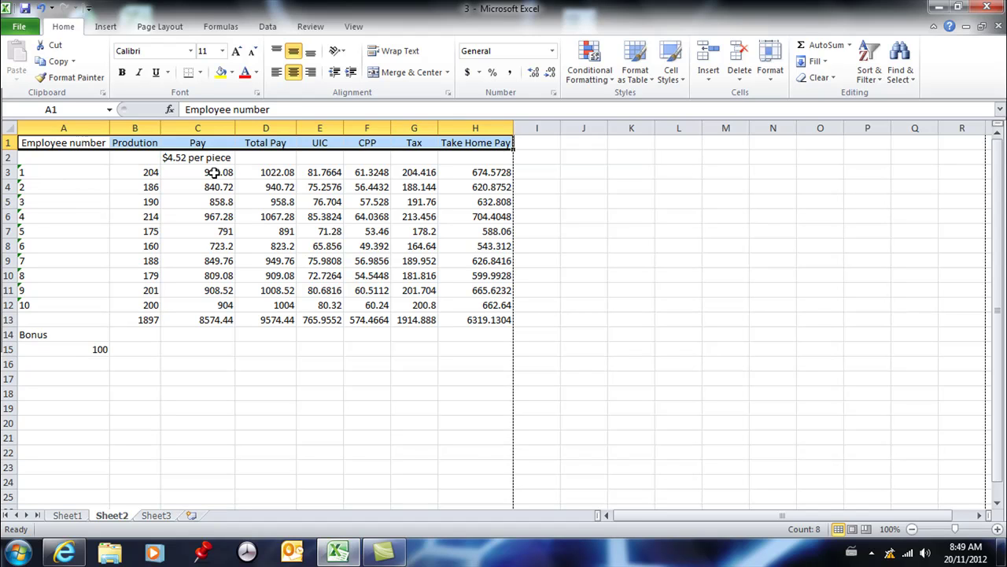
Show the Pay through Tax figures in C3:G13 with exactly two decimal places.
left_click_drag(213, 173, 409, 319)
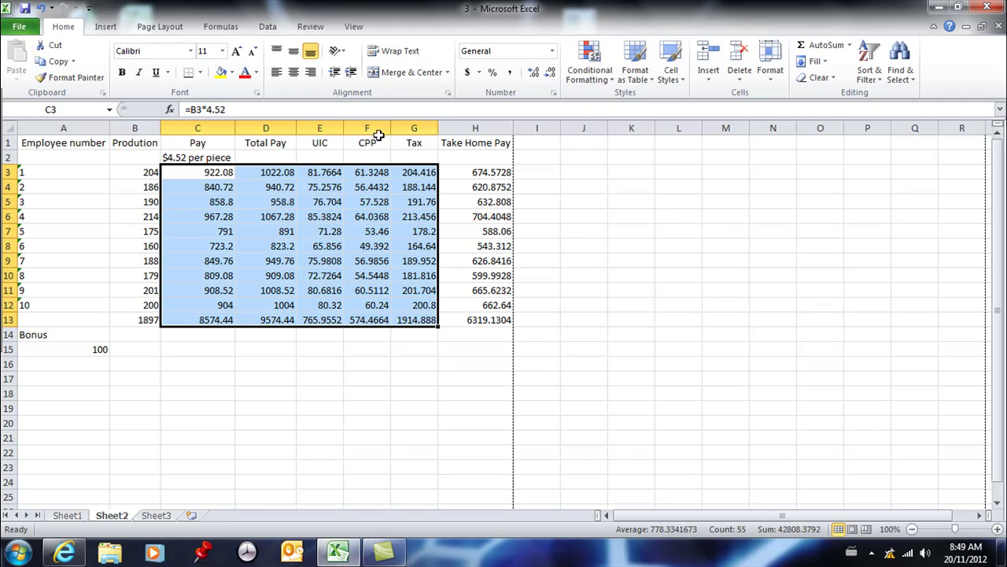
left_click(535, 72)
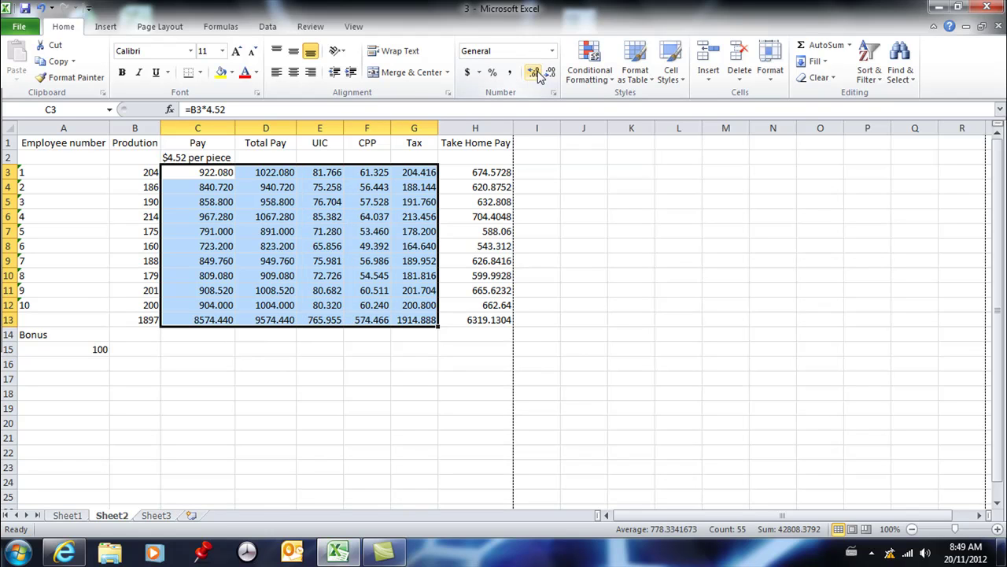
left_click(551, 73)
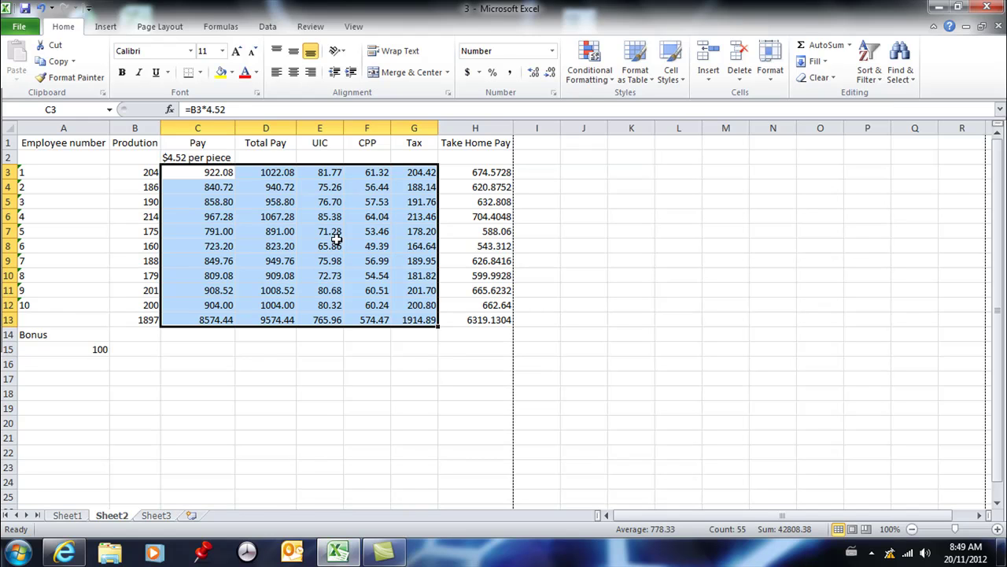
Apply the Accounting ($) format to the Take Home Pay values in H3:H13.
left_click_drag(497, 172, 496, 321)
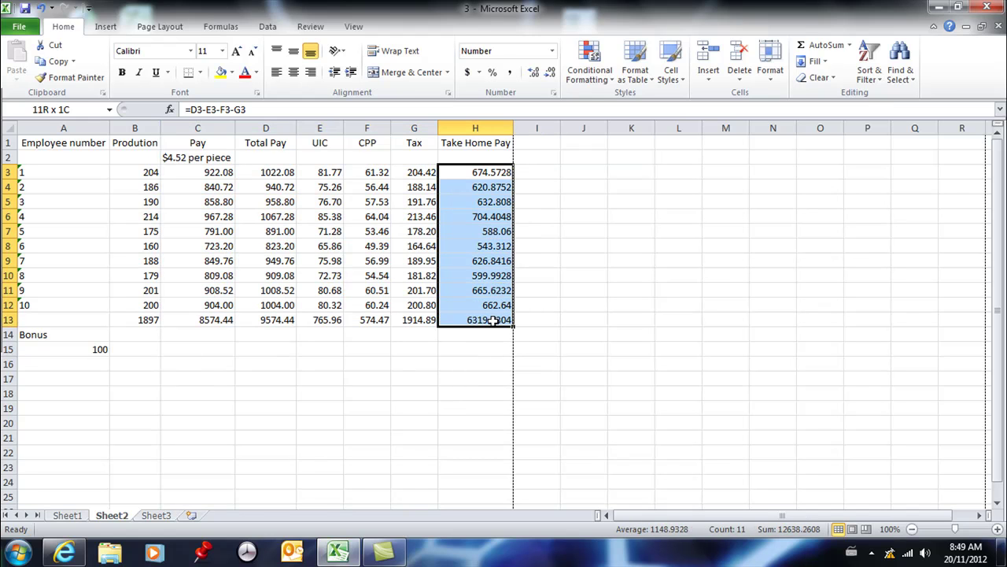
left_click(468, 73)
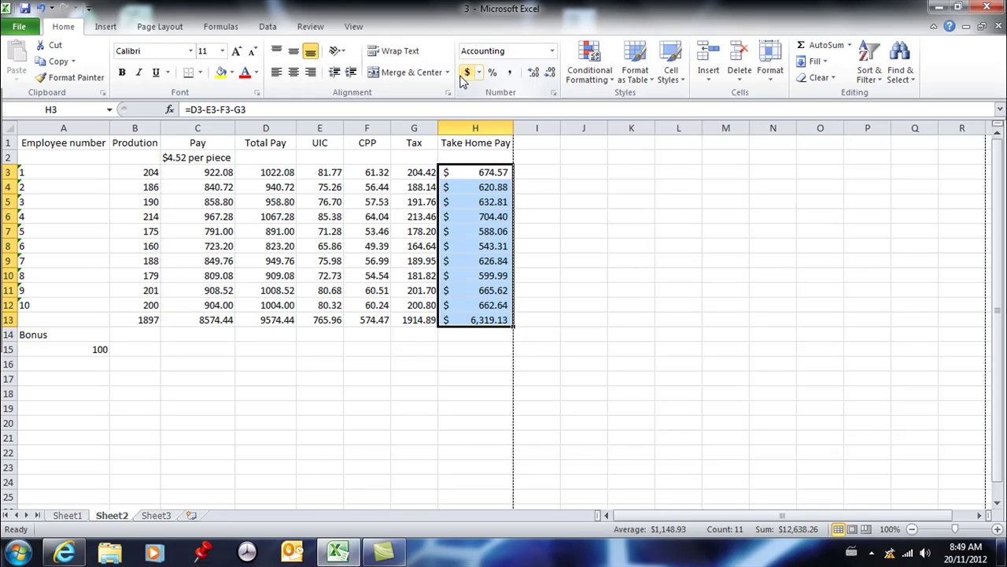
Try Rotate Text Down on the A1:H1 header labels, undoing it both times.
left_click_drag(79, 142, 477, 142)
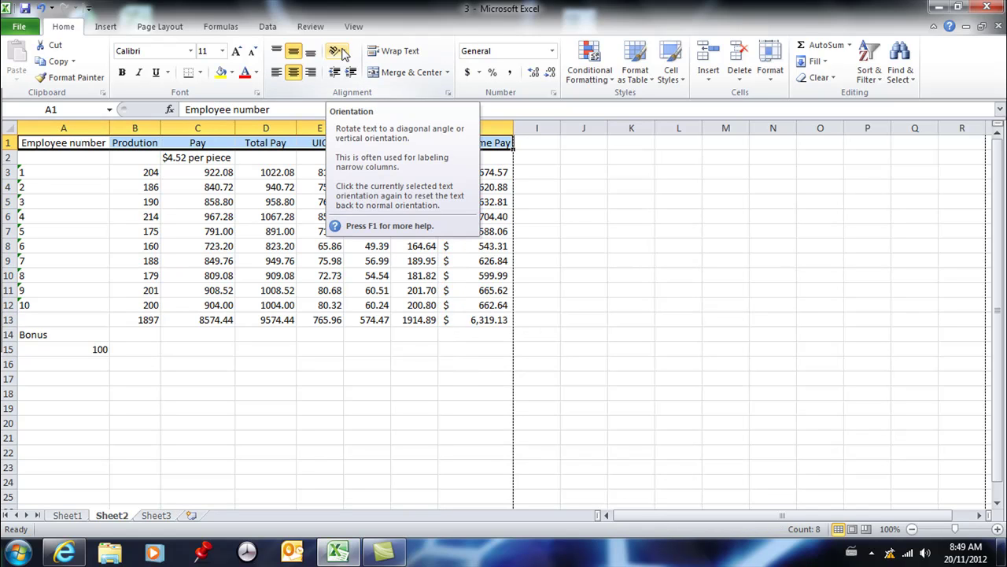
left_click(343, 53)
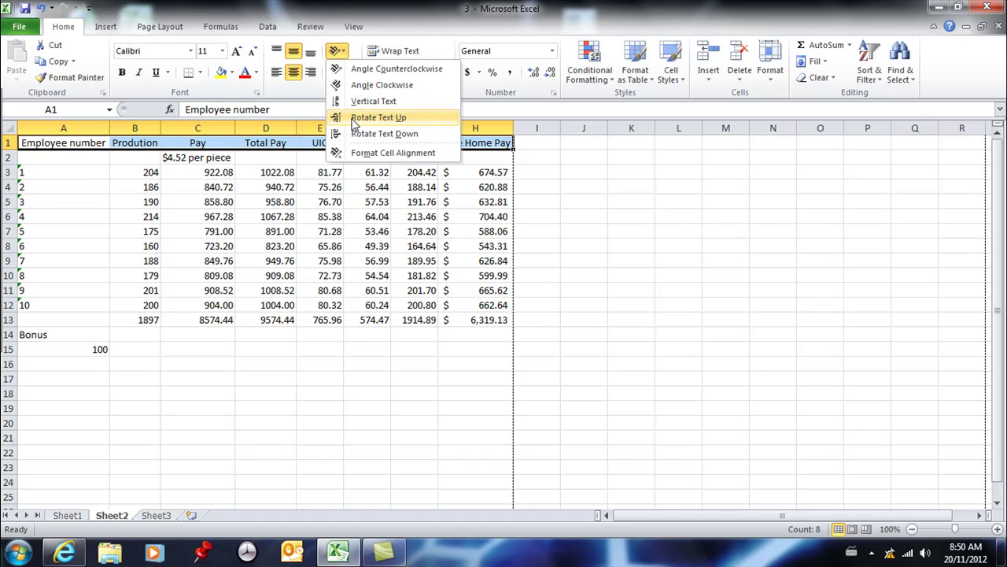
left_click(339, 139)
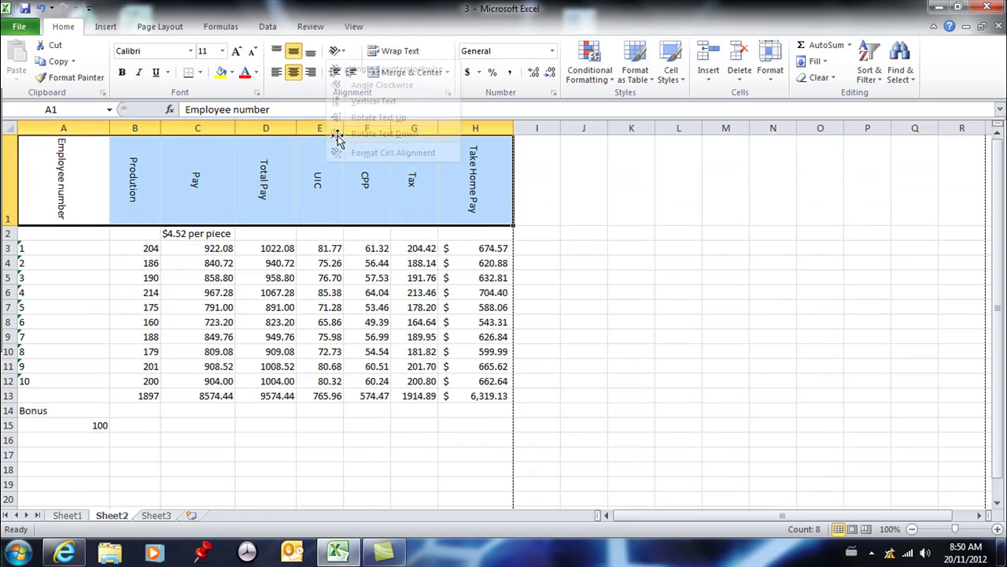
left_click(43, 8)
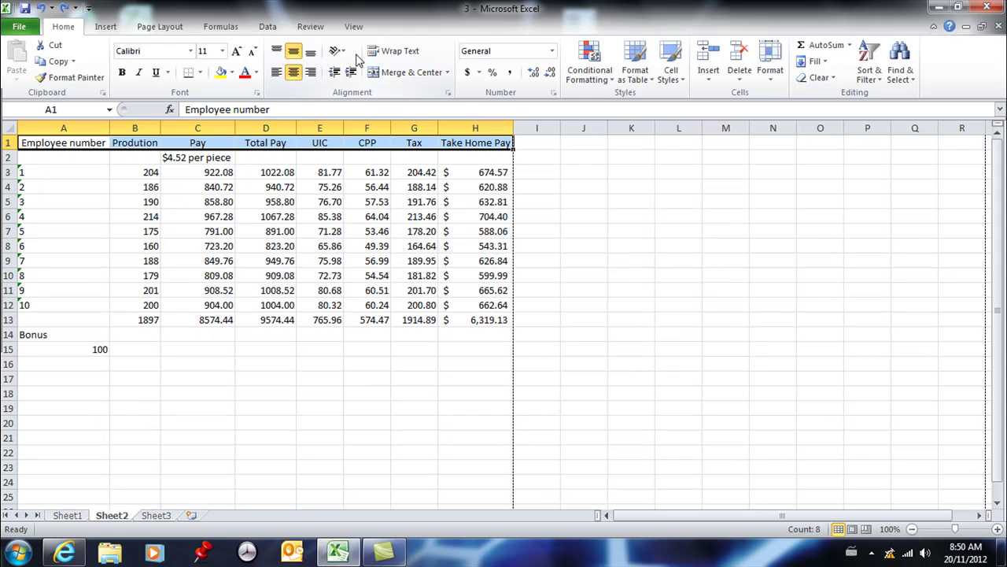
left_click(337, 51)
left_click(367, 140)
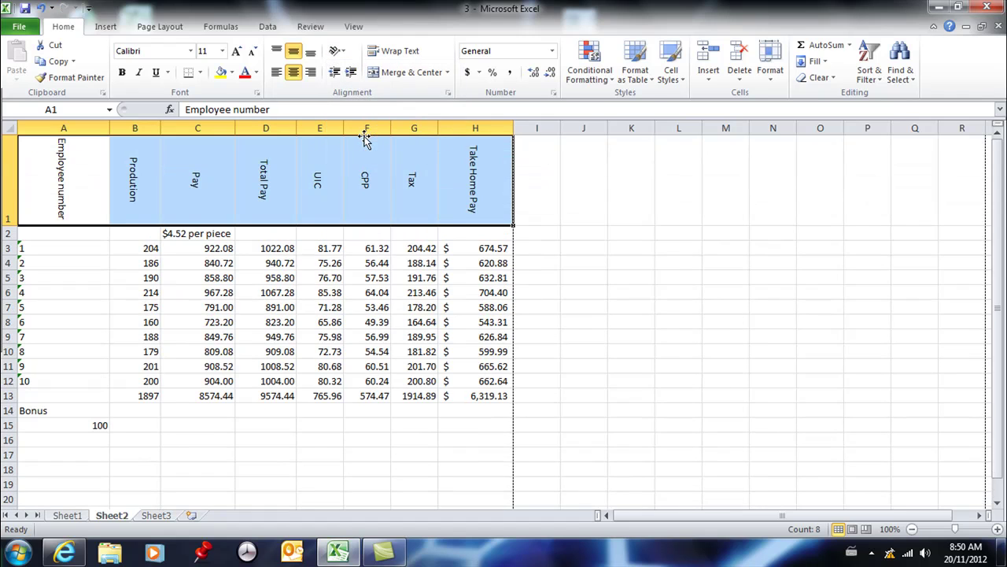
left_click(43, 7)
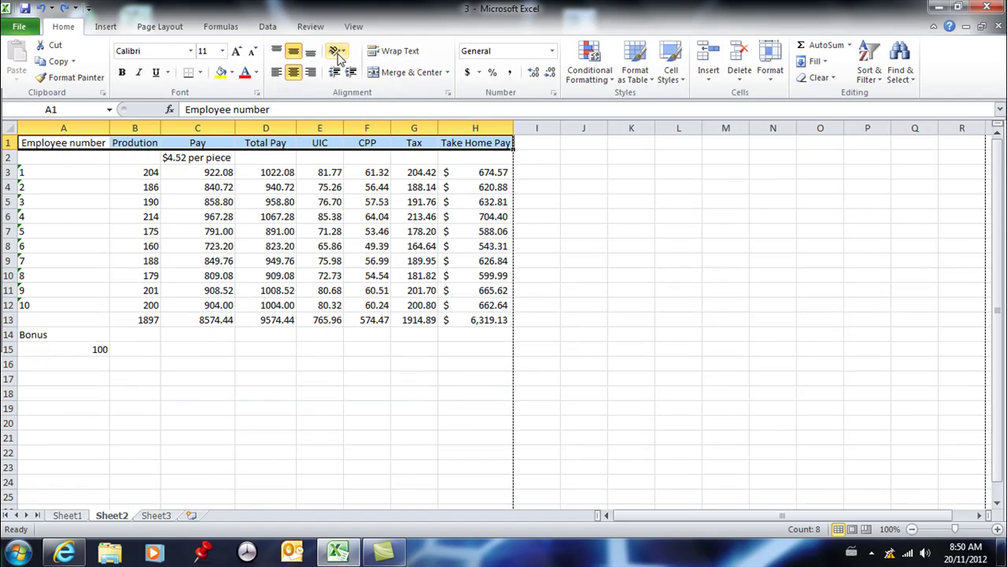
Try Vertical Text and Angle Clockwise, then settle on Angle Counterclockwise for the headers.
left_click(337, 50)
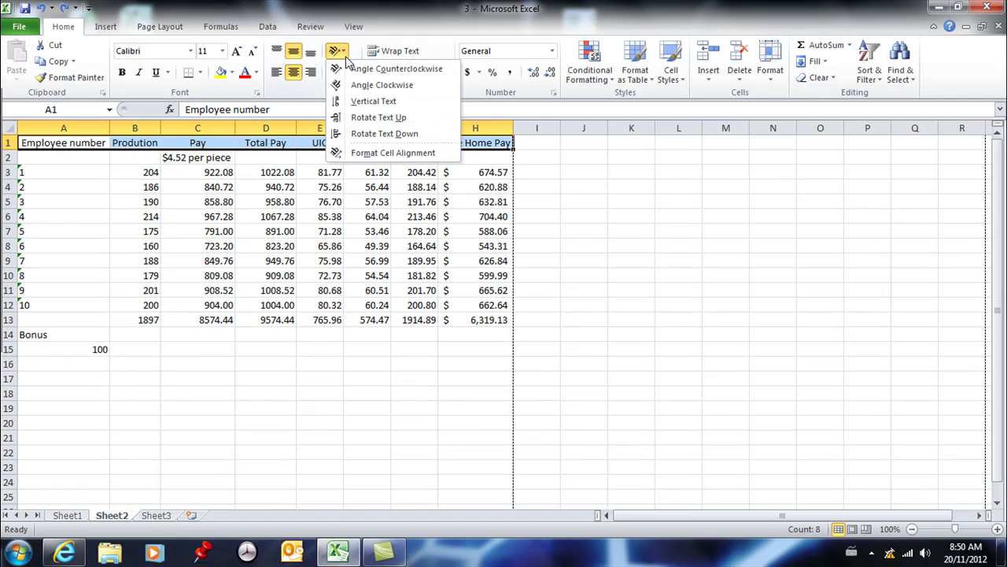
left_click(358, 104)
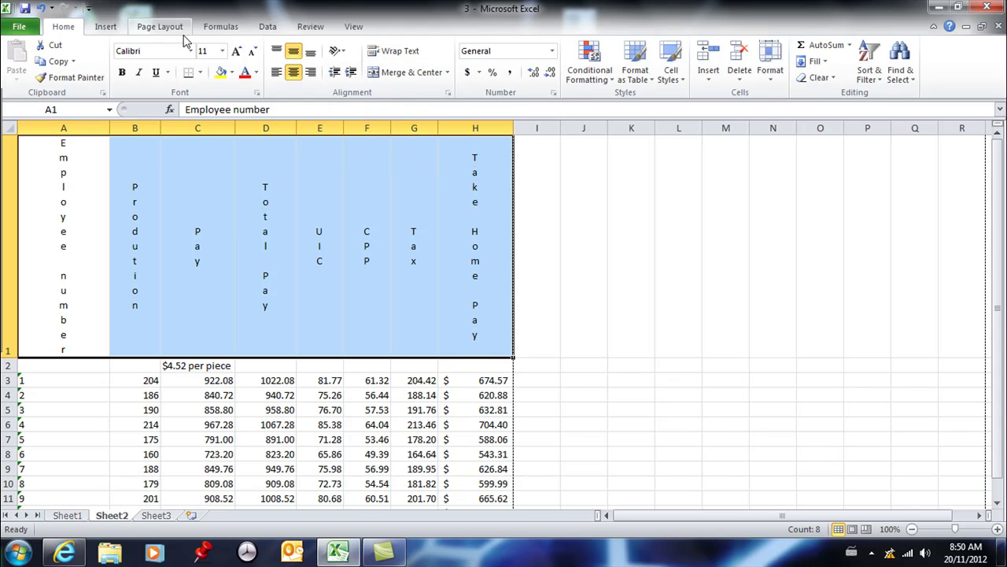
left_click(42, 8)
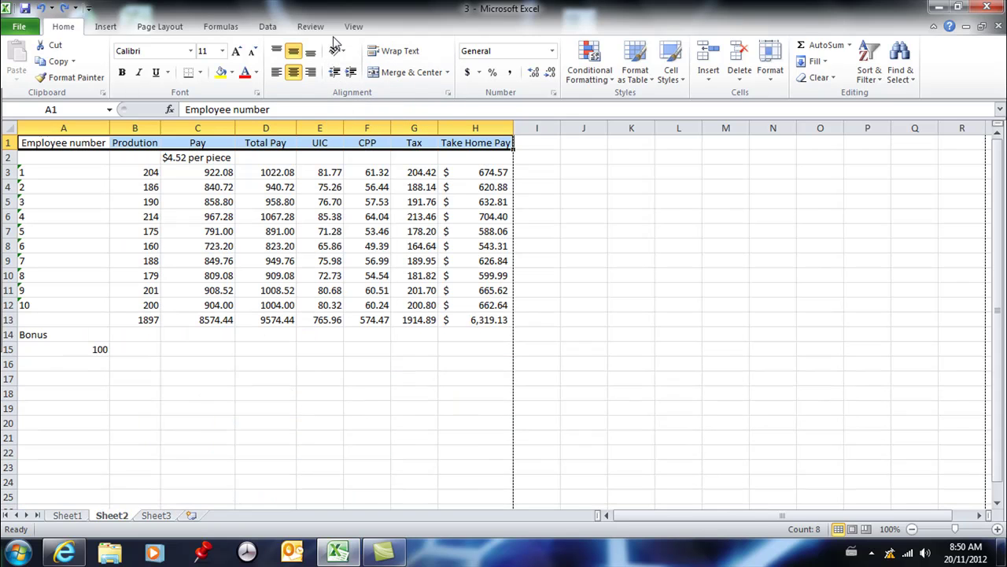
left_click(338, 51)
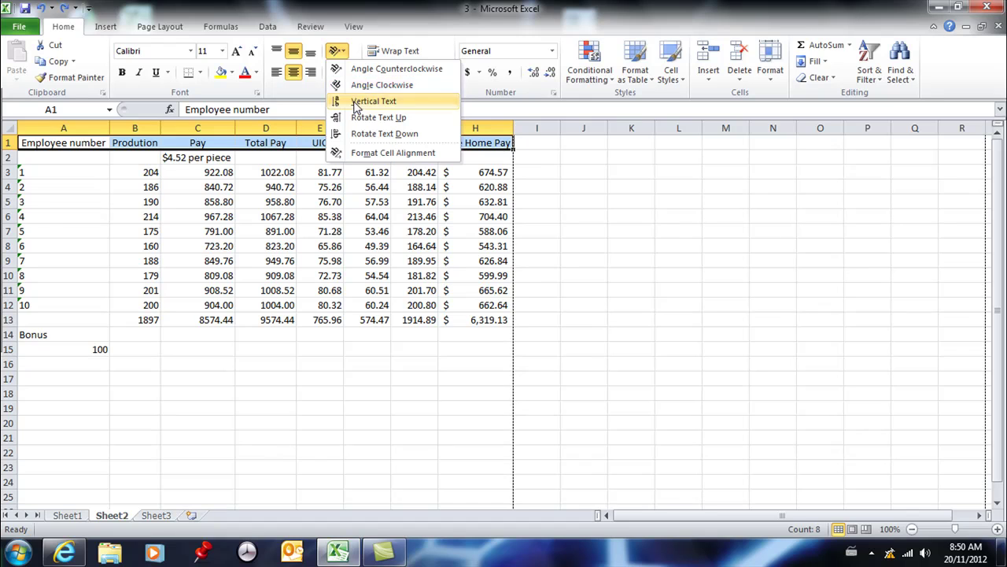
left_click(359, 87)
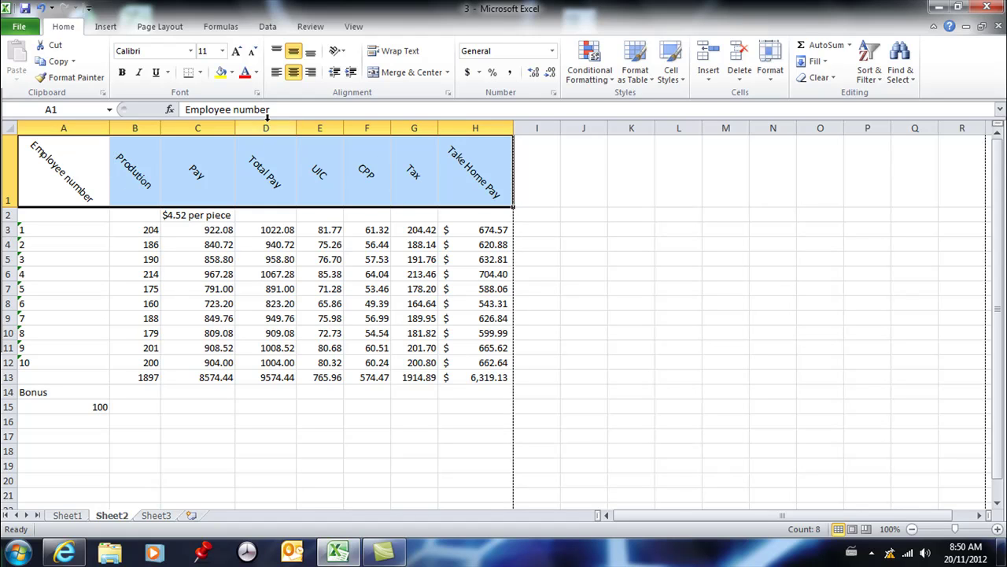
left_click(346, 53)
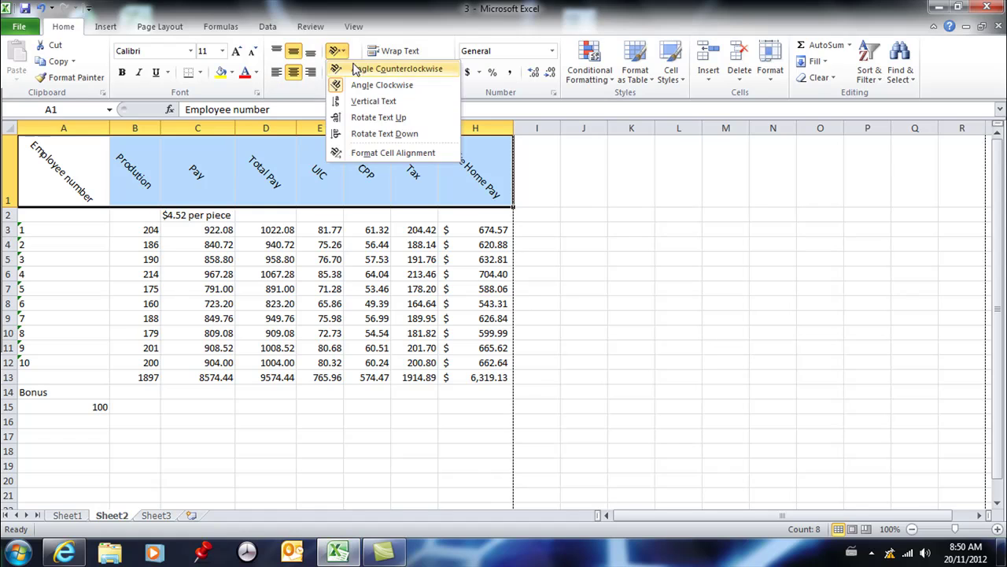
left_click(358, 74)
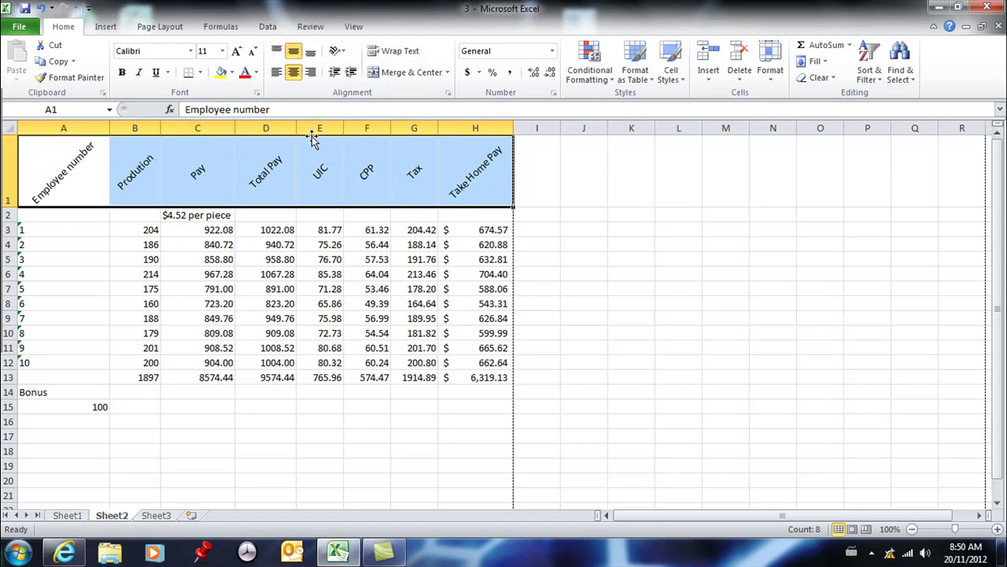
left_click(233, 73)
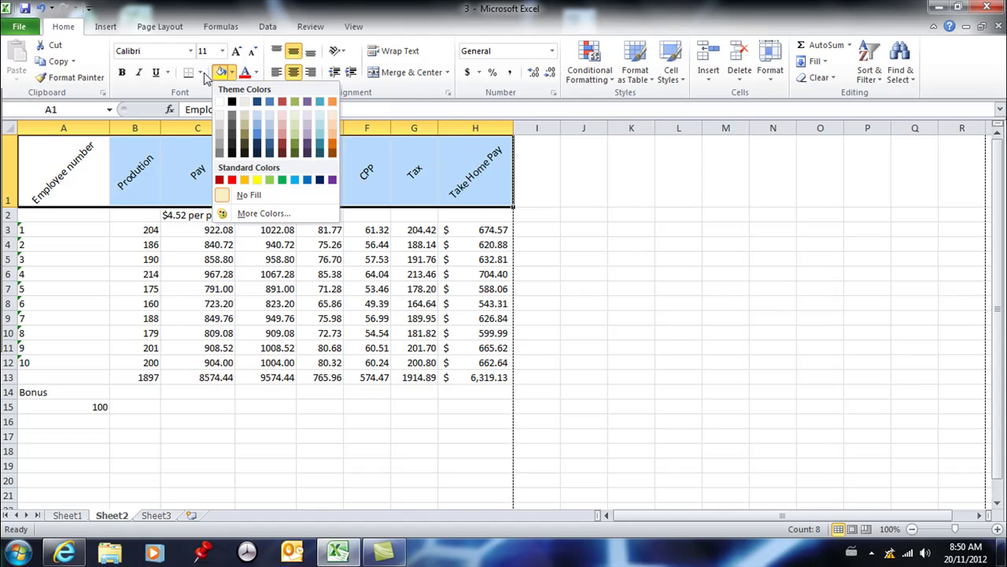
left_click(201, 73)
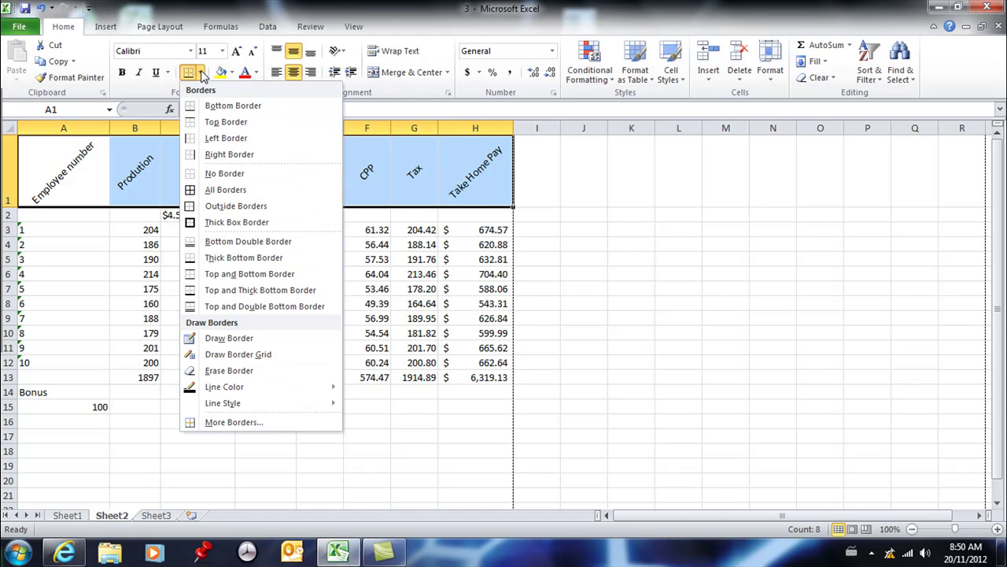
left_click(201, 73)
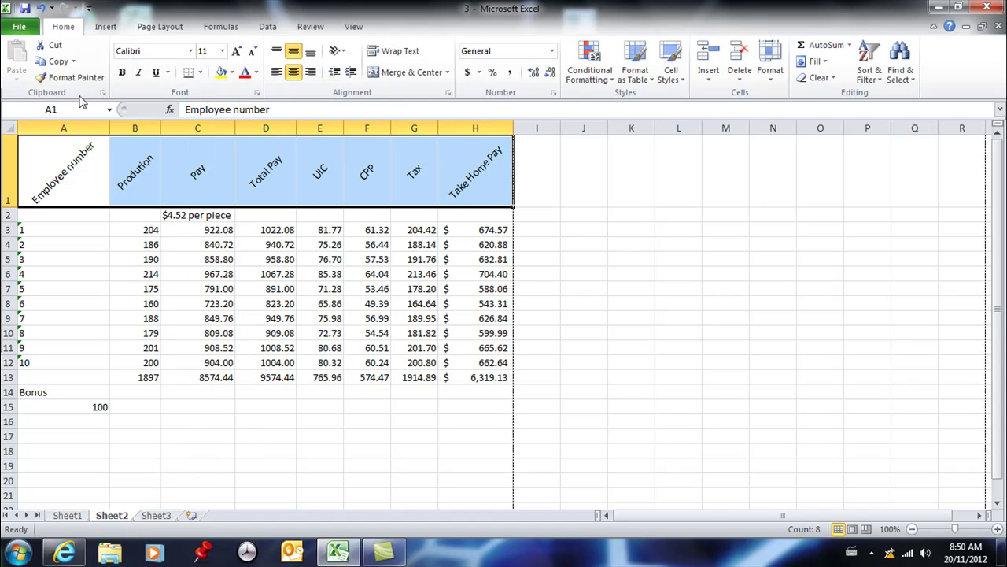
left_click(21, 27)
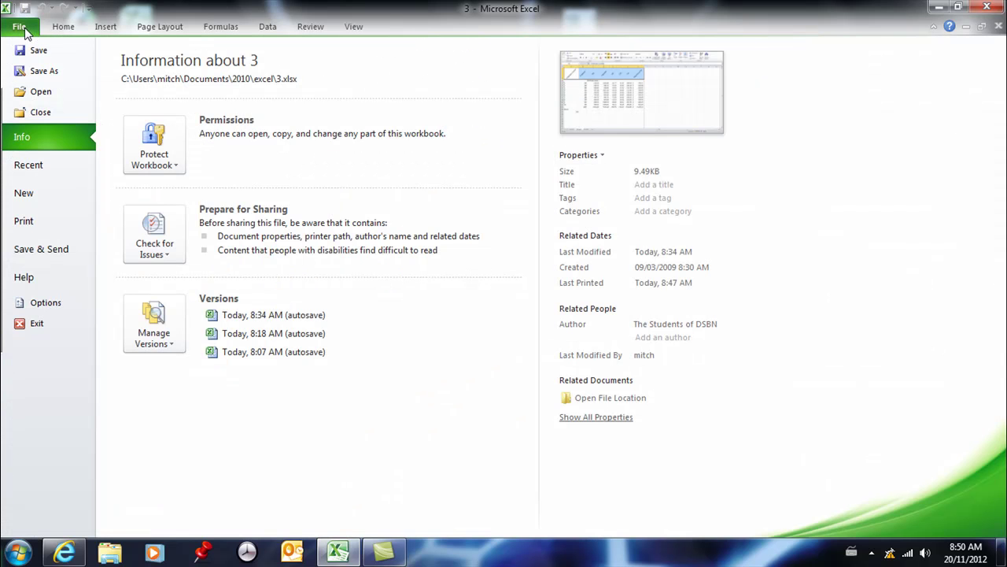
left_click(33, 222)
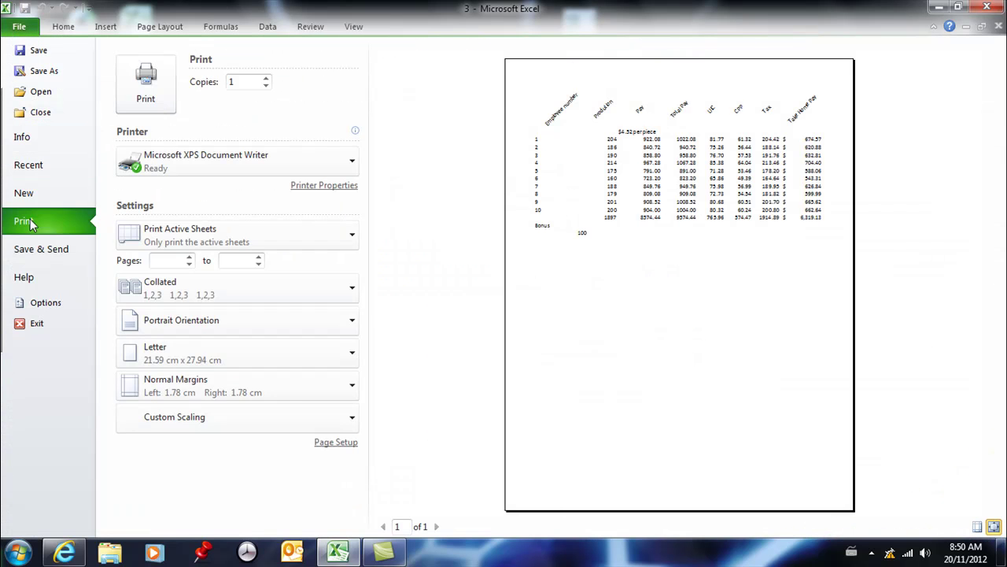
left_click(63, 28)
left_click(95, 159)
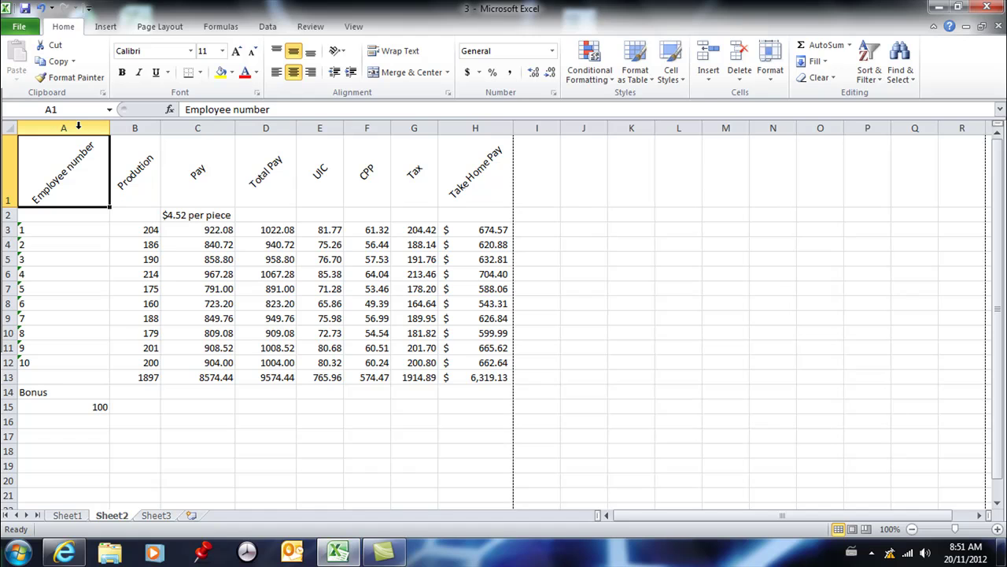
Turn on Gridlines Print under Page Layout and confirm it in Print preview.
left_click(160, 27)
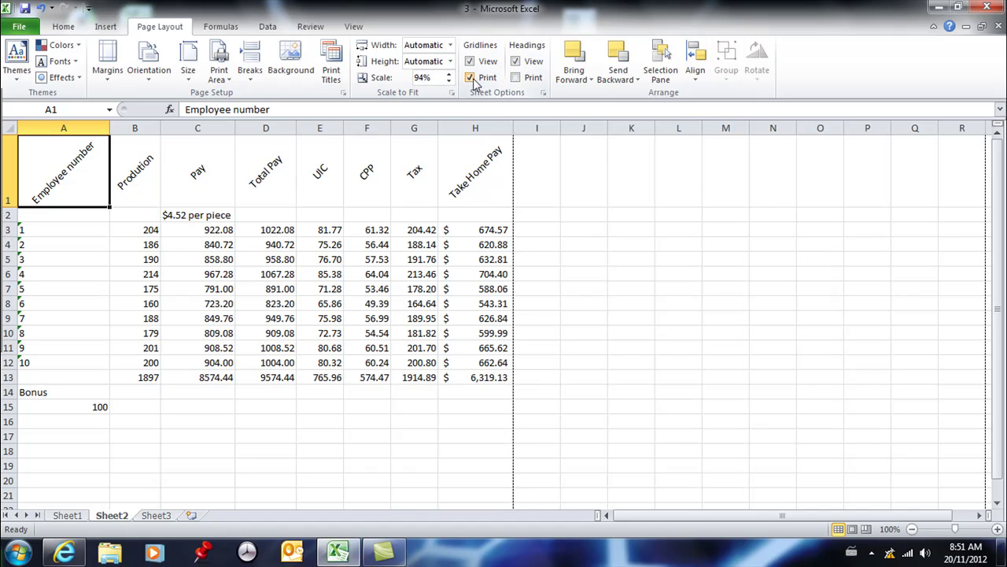
left_click(19, 26)
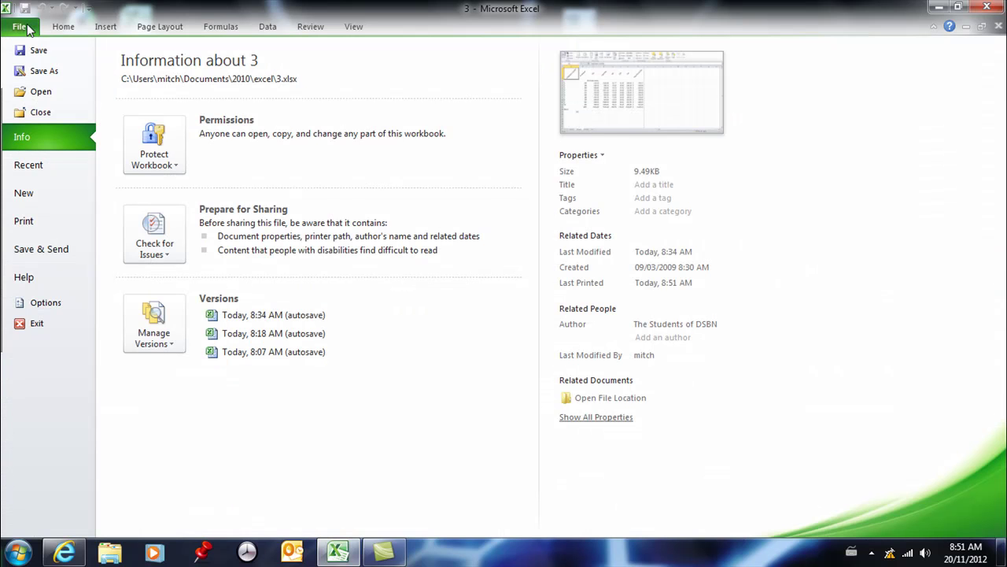
left_click(23, 222)
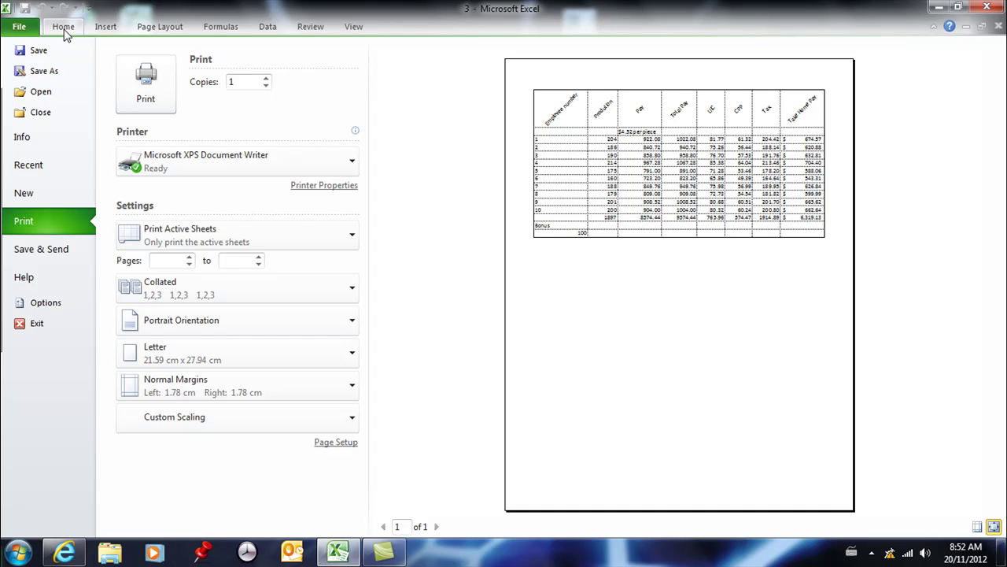
left_click(63, 28)
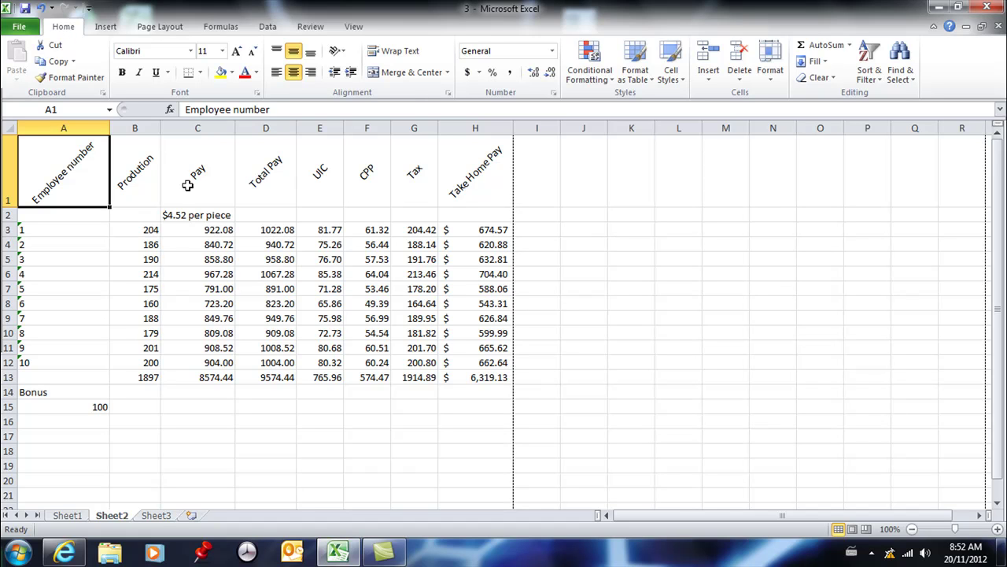
Format A1:H16 as a table with headers in the red medium style.
left_click_drag(78, 181, 445, 421)
left_click_drag(450, 415, 450, 414)
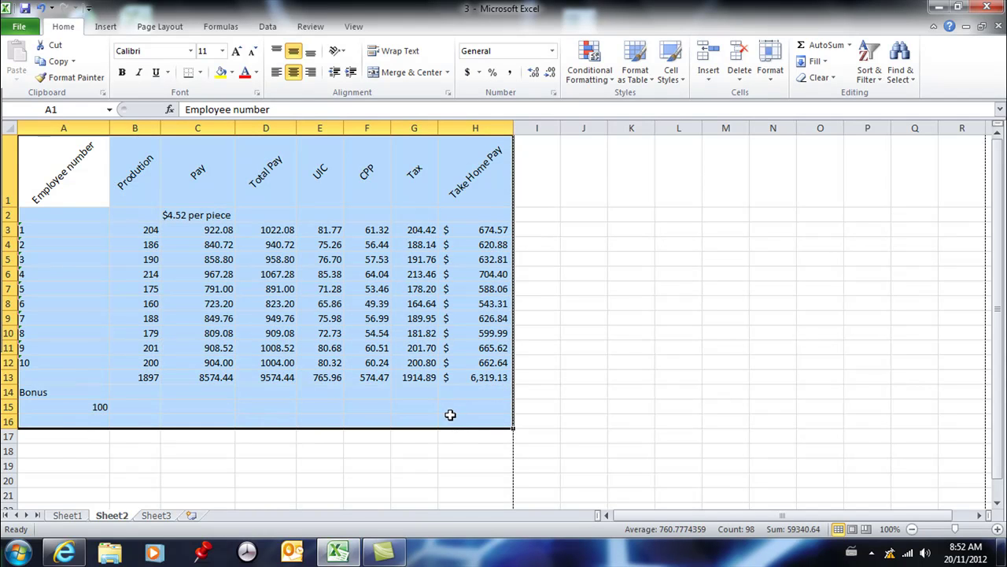
left_click(651, 78)
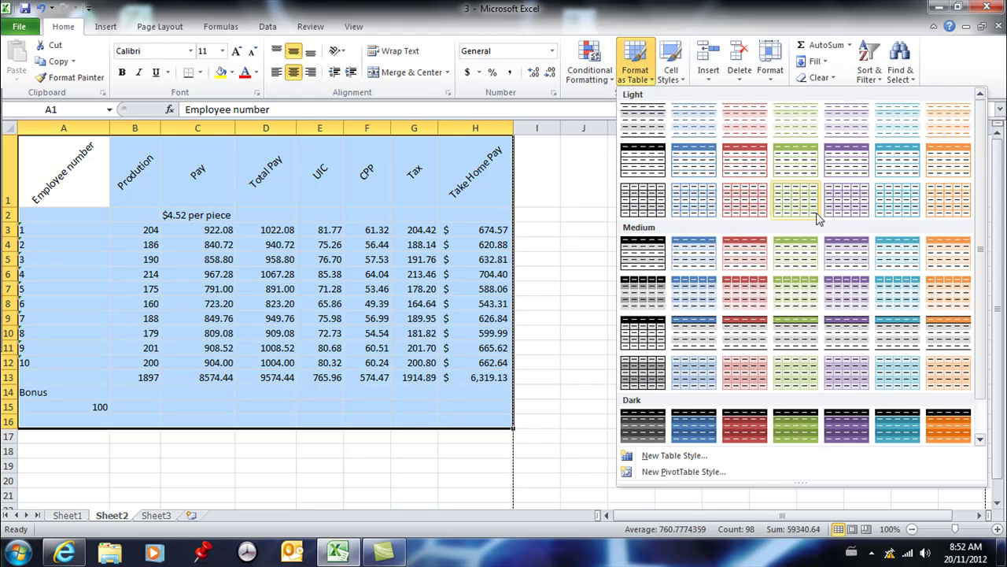
left_click(737, 331)
left_click(657, 356)
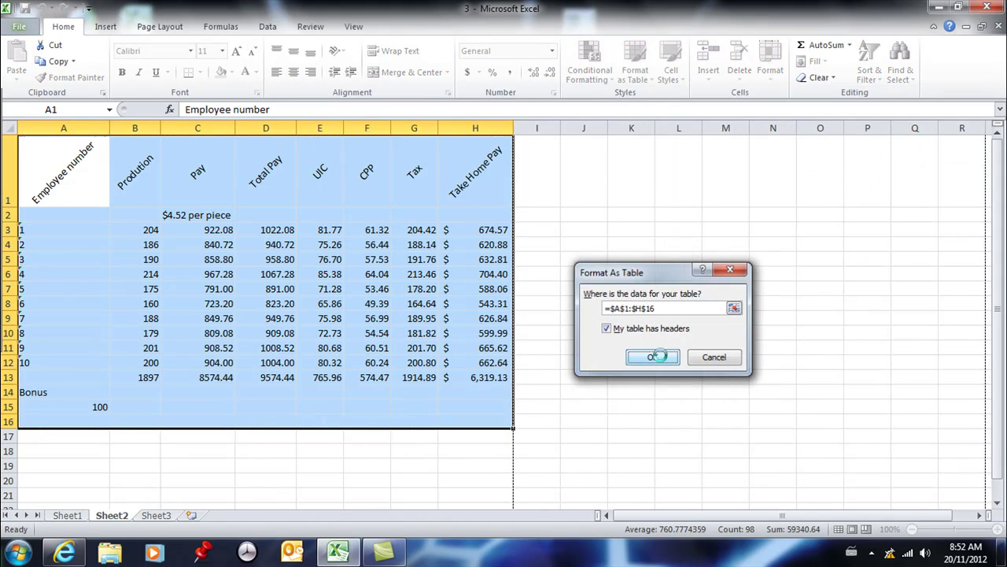
left_click(678, 334)
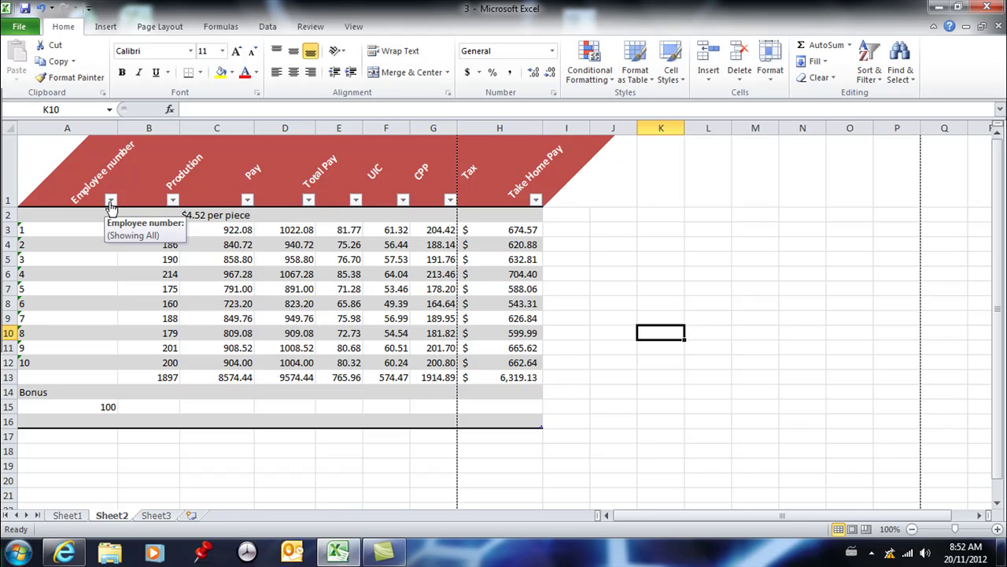
left_click(19, 26)
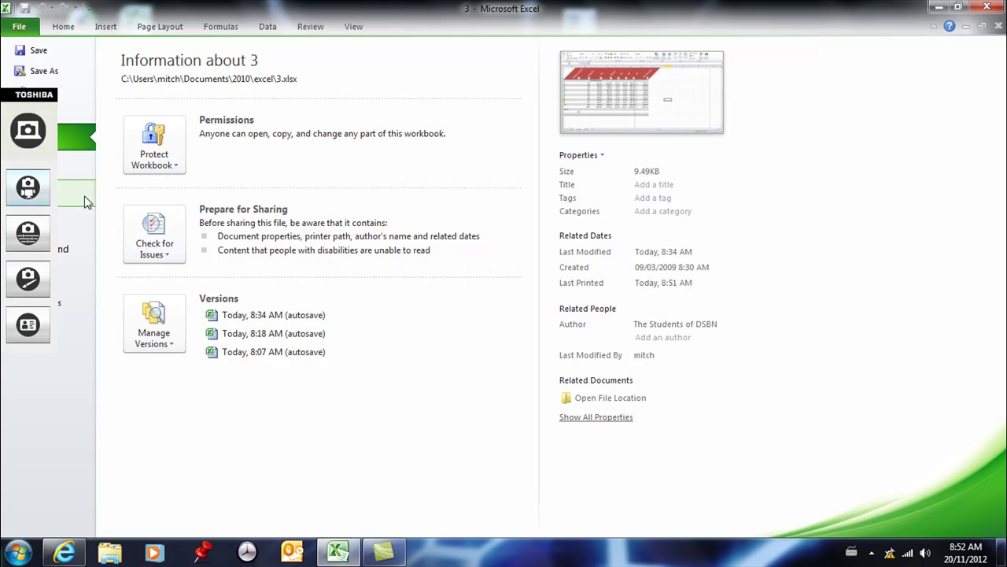
left_click(41, 221)
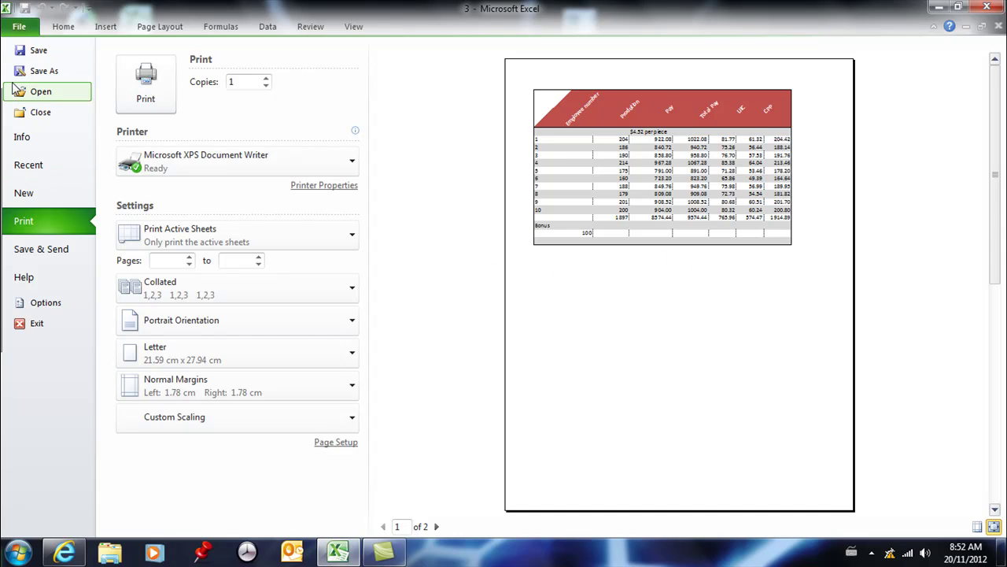
left_click(66, 24)
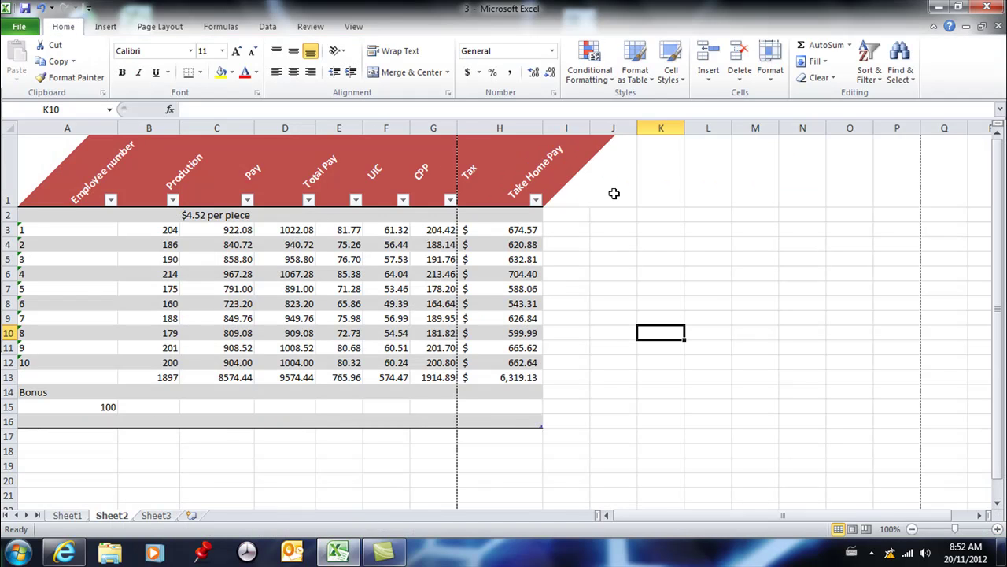